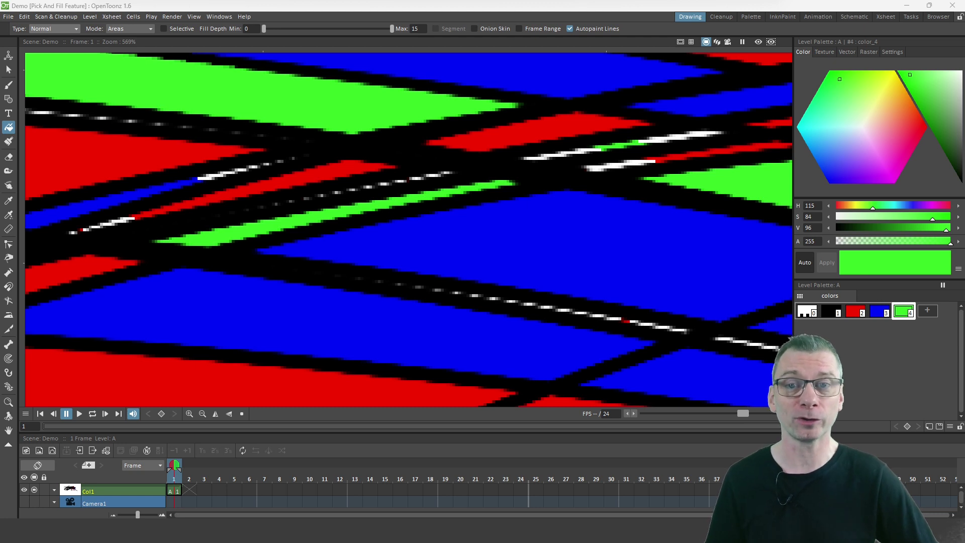
Step: Fit the drawing to the window and erase the entire old drawing with a rectangular eraser
click(241, 413)
click(8, 157)
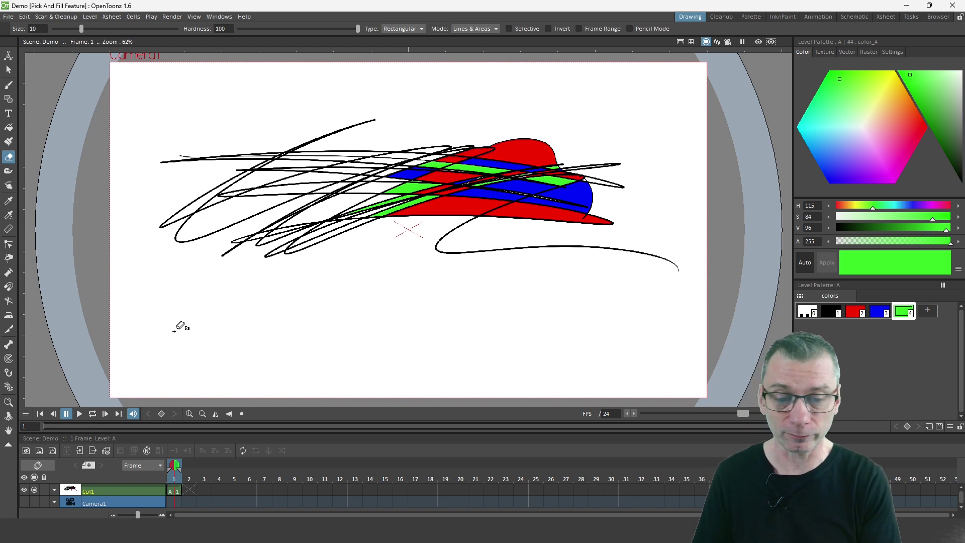
mouse_move(98, 60)
mouse_down()
mouse_move(237, 142)
mouse_move(714, 370)
mouse_up()
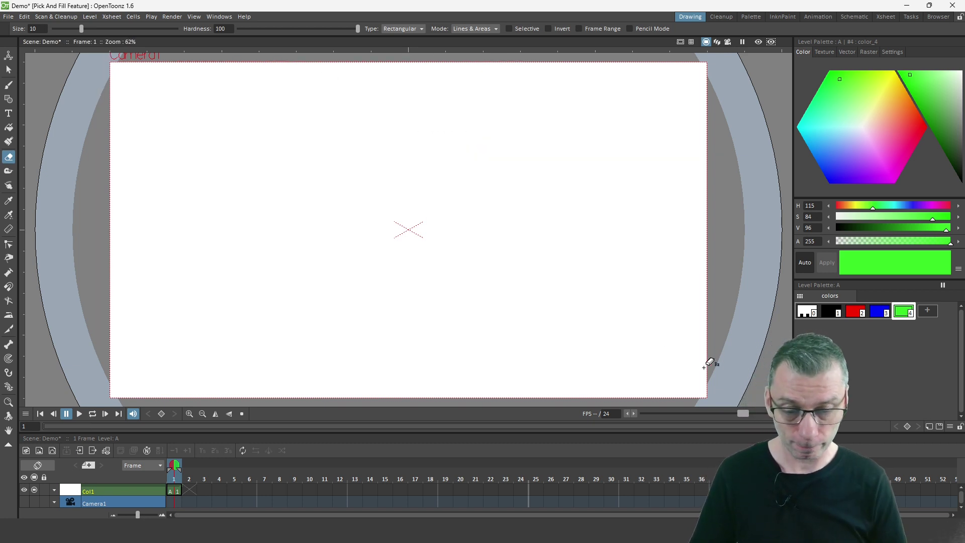
Step: Save the scene and scribble a tangle of strokes with the Brush in black style 1
key(b)
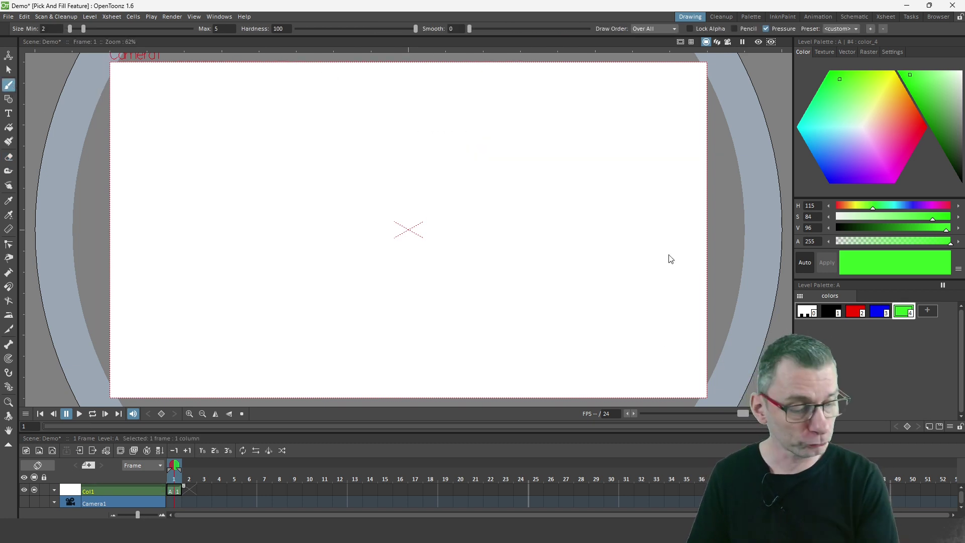
click(826, 312)
key(ctrl+s)
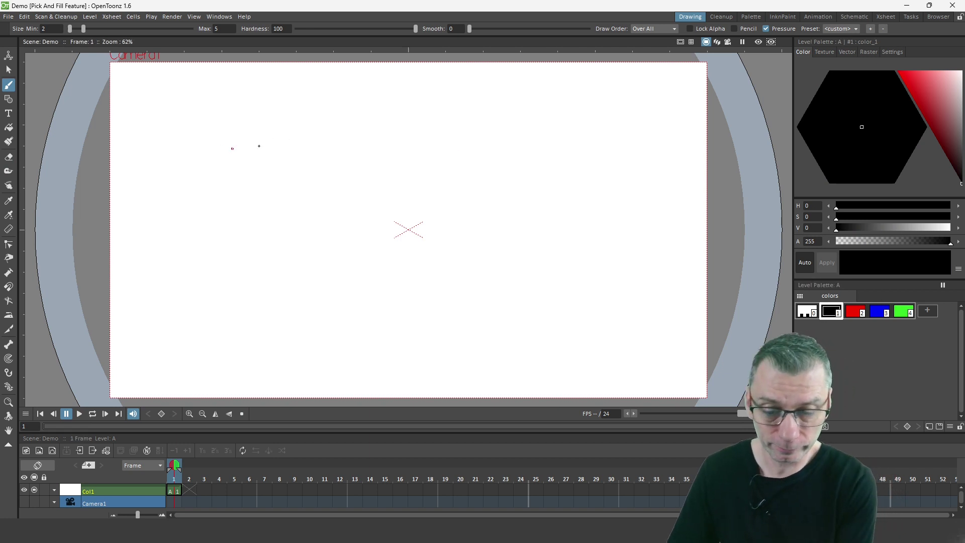
mouse_move(183, 169)
mouse_down()
mouse_move(533, 120)
mouse_move(260, 221)
mouse_up()
mouse_move(209, 246)
mouse_down()
mouse_move(249, 240)
mouse_move(300, 266)
mouse_move(188, 236)
mouse_move(442, 106)
mouse_move(230, 217)
mouse_move(352, 203)
mouse_move(388, 228)
mouse_move(293, 285)
mouse_move(166, 221)
mouse_move(535, 268)
mouse_move(631, 251)
mouse_move(609, 213)
mouse_move(539, 185)
mouse_move(596, 173)
mouse_up()
Step: Fill about a dozen enclosed areas across the upper scribble with red style 2
key(f)
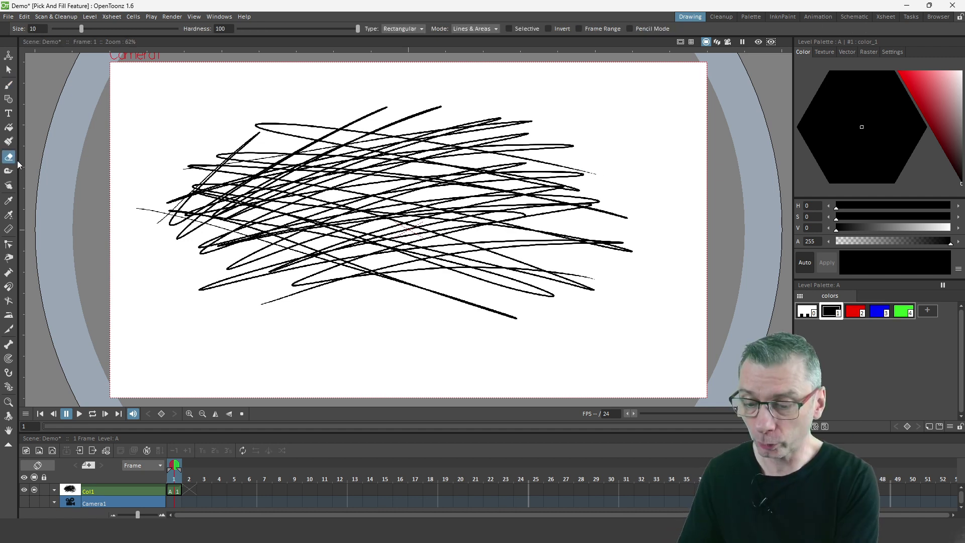
click(855, 311)
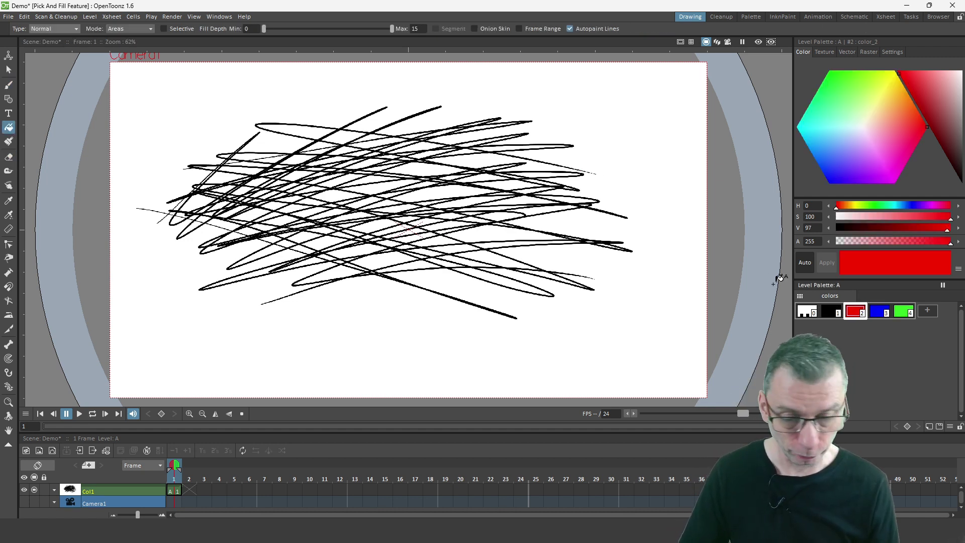
scroll(437, 197, up, 5)
click(435, 173)
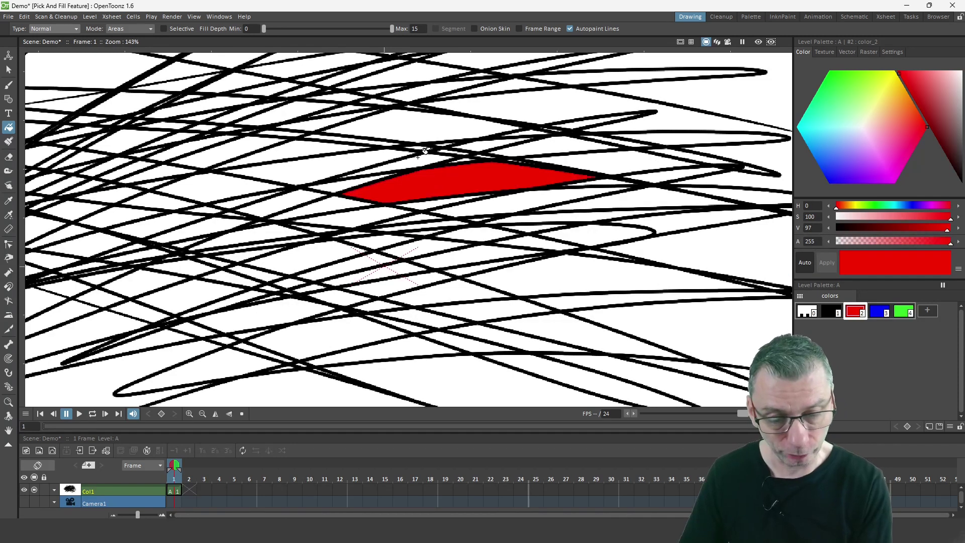
click(422, 161)
click(410, 126)
click(311, 165)
click(320, 146)
click(321, 125)
click(236, 156)
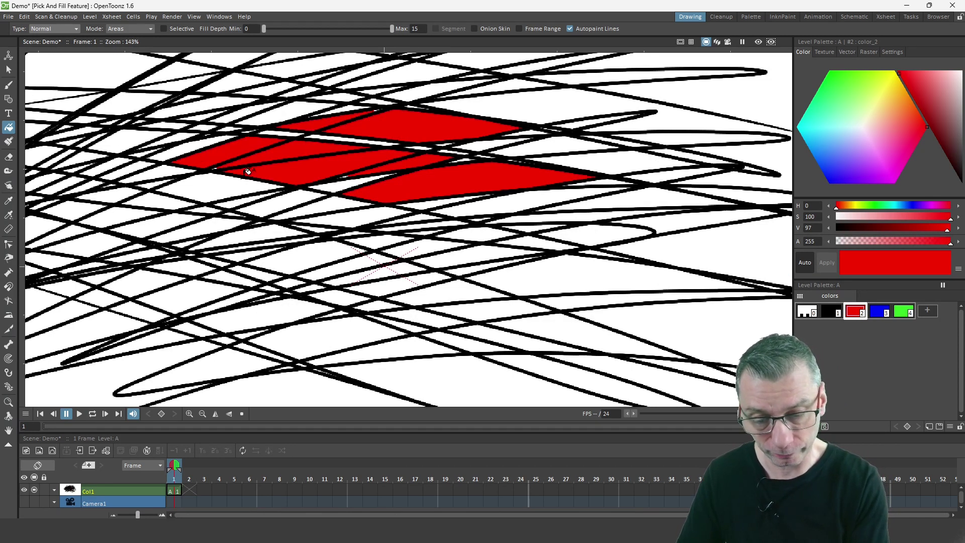
click(216, 187)
click(274, 205)
click(341, 184)
click(322, 207)
click(362, 217)
click(442, 199)
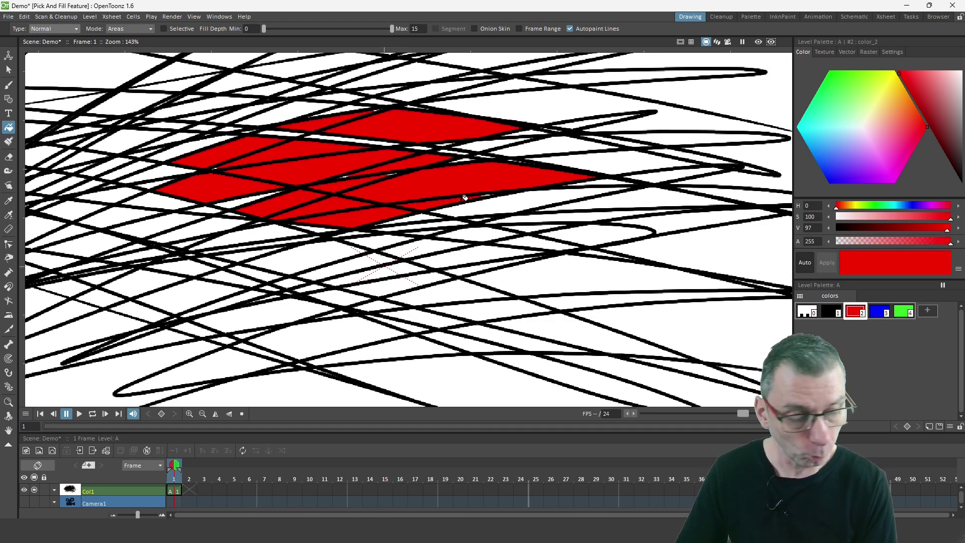
Step: Fill the areas below and left of the red shapes with blue style 3
click(878, 311)
click(491, 203)
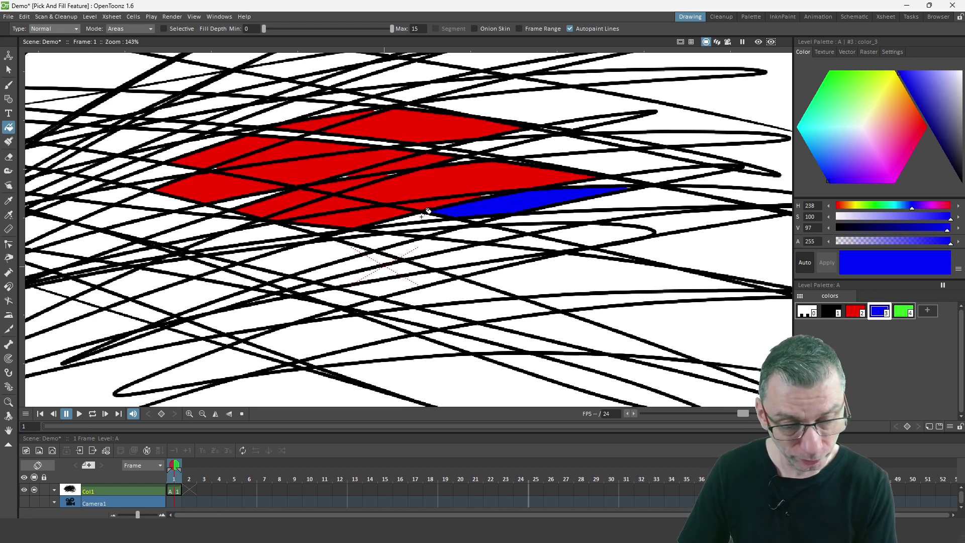
click(346, 221)
click(252, 241)
click(211, 223)
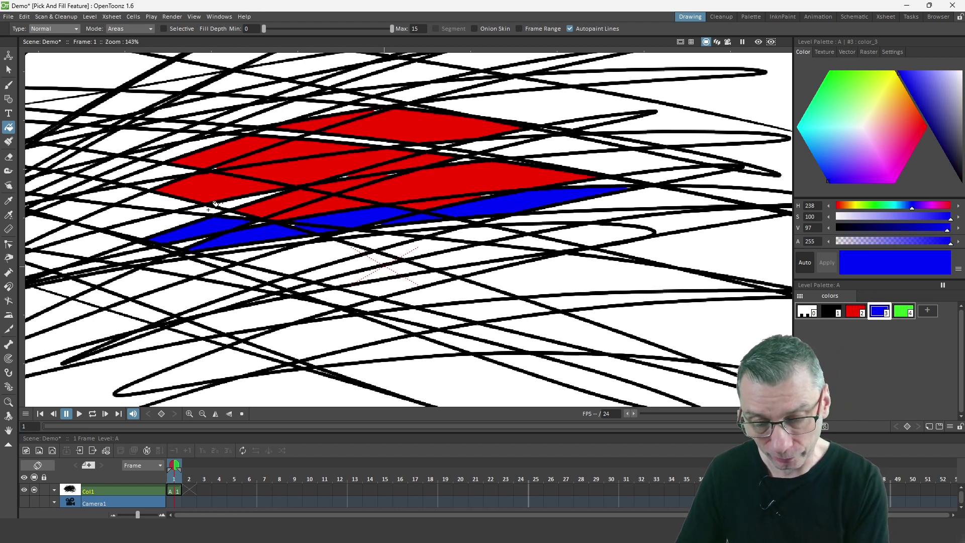
click(171, 218)
click(171, 199)
Step: Fill the areas right of the red shapes and a thin strip with green style 4
click(903, 311)
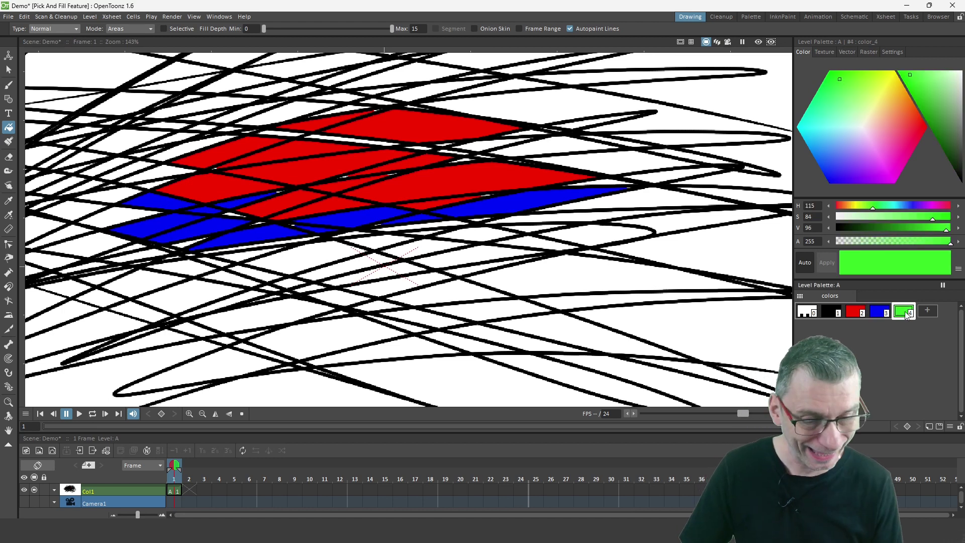
click(551, 143)
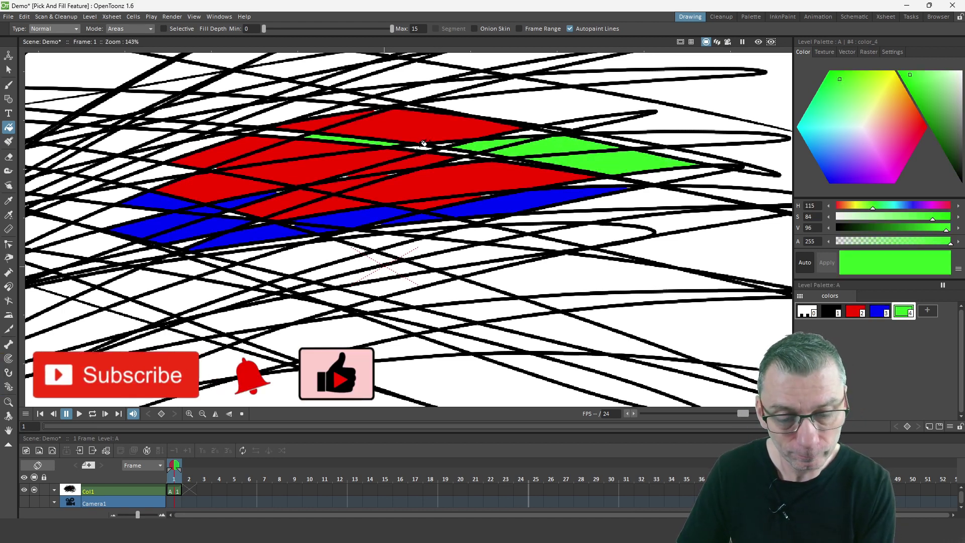
click(294, 129)
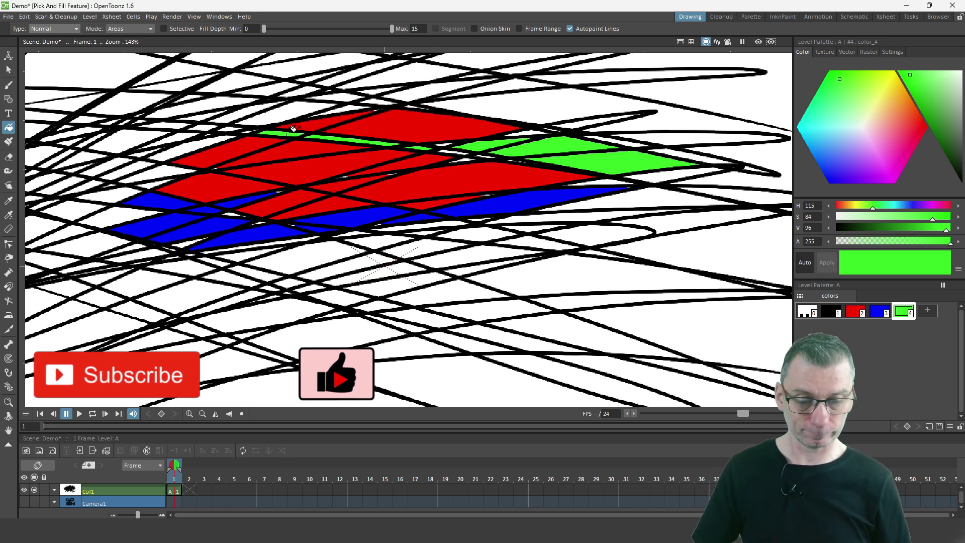
scroll(476, 168, up, 2)
scroll(490, 189, left, 3)
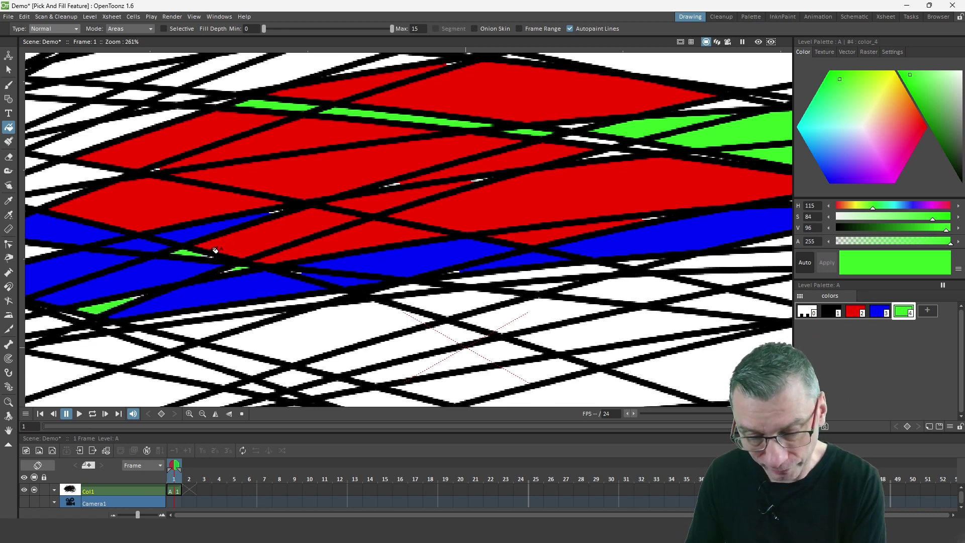
scroll(215, 250, up, 6)
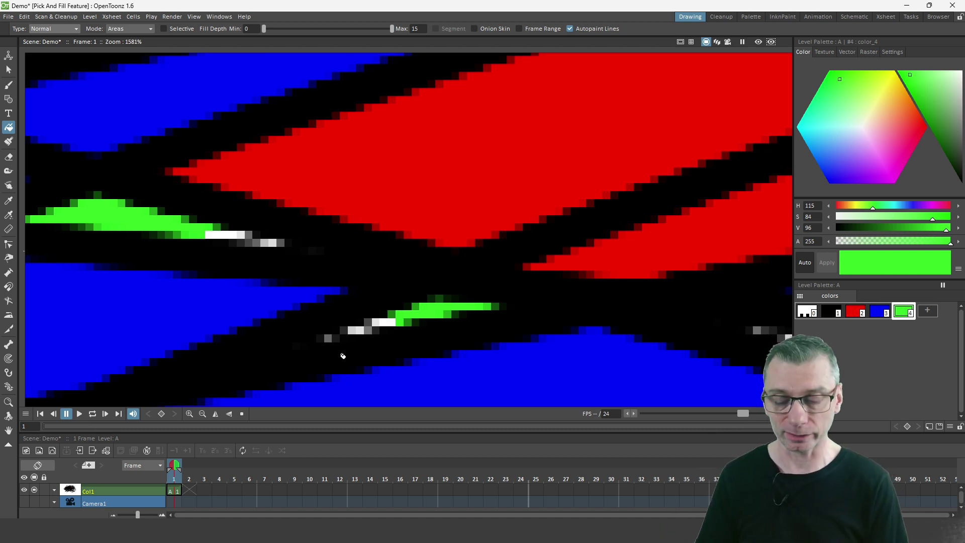
scroll(250, 236, up, 5)
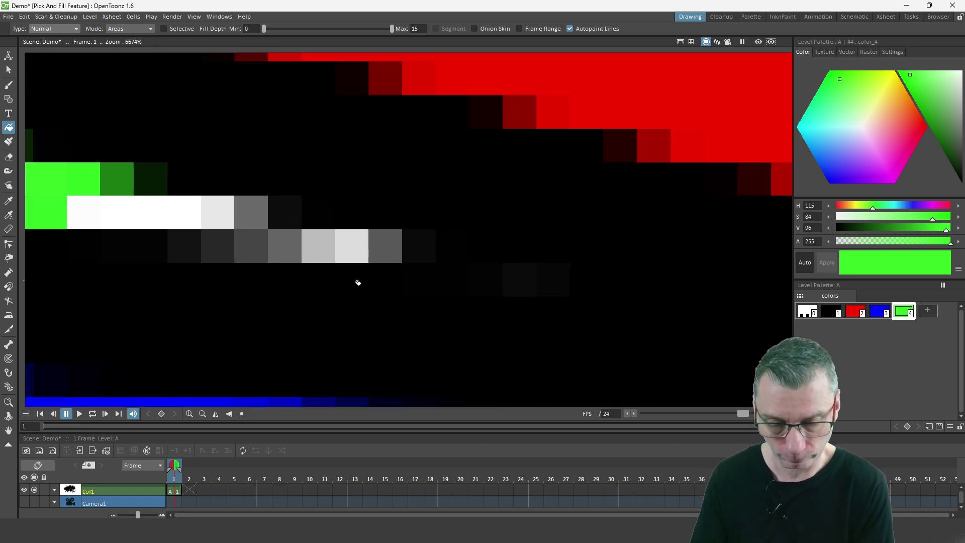
scroll(358, 282, down, 3)
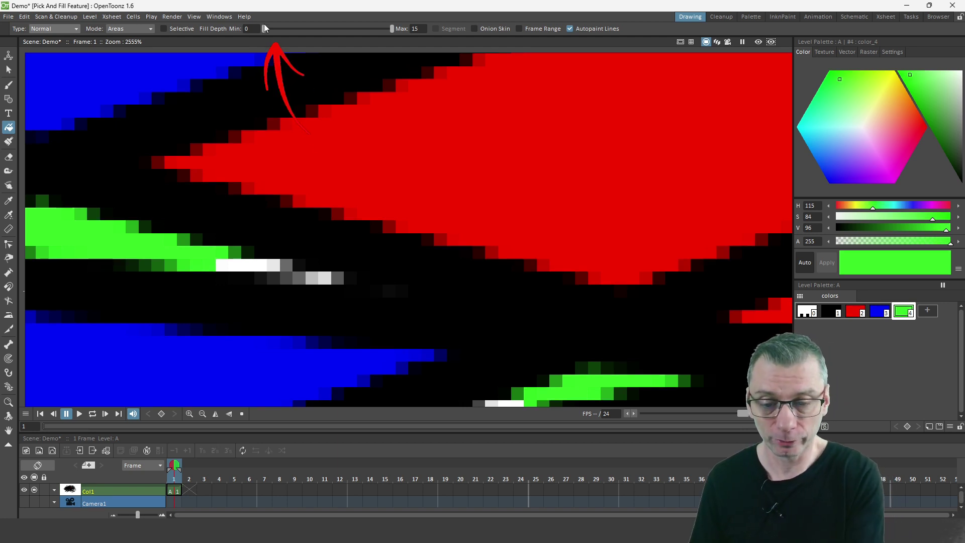
Step: Raise Fill Depth Min to 15, then clear and refill the upper-left green shape
drag(265, 30, 381, 34)
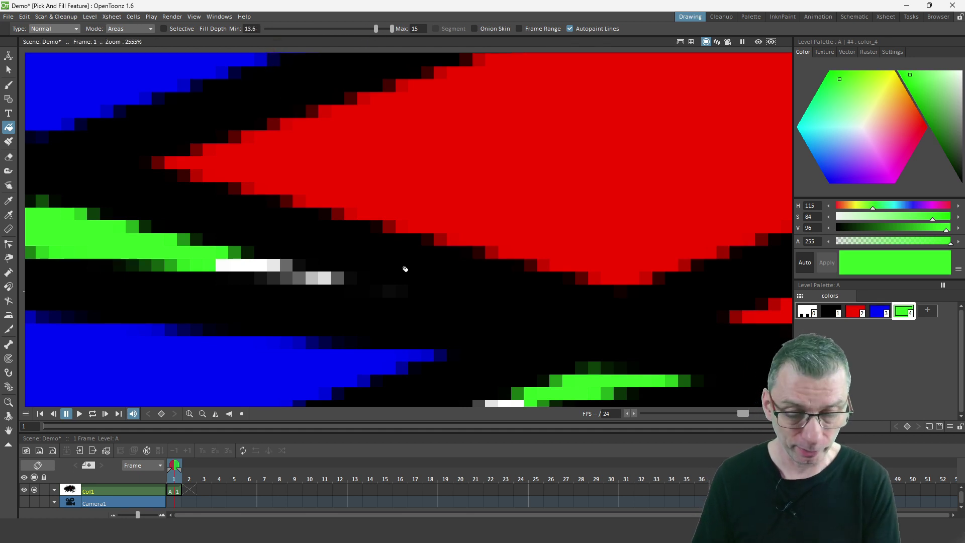
scroll(403, 270, down, 3)
click(806, 311)
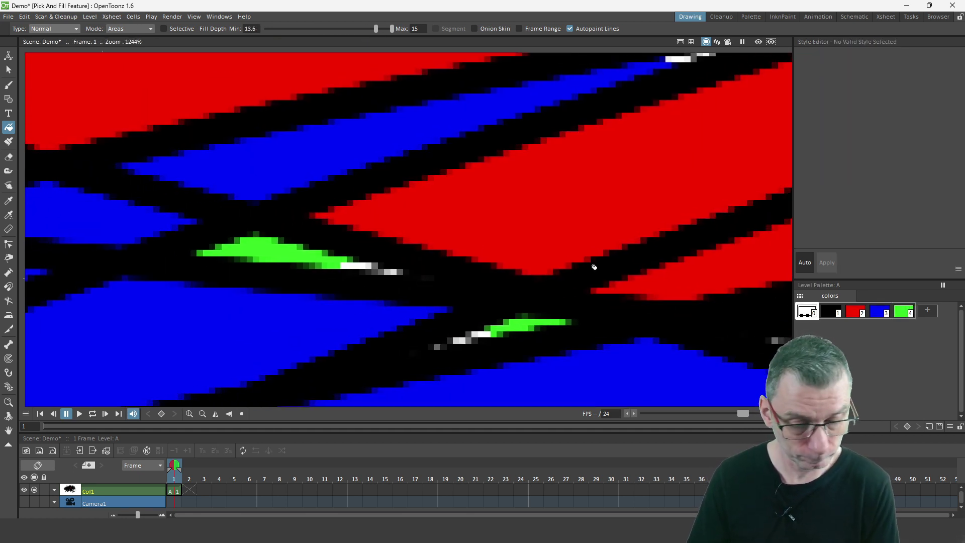
click(262, 250)
click(900, 313)
click(286, 249)
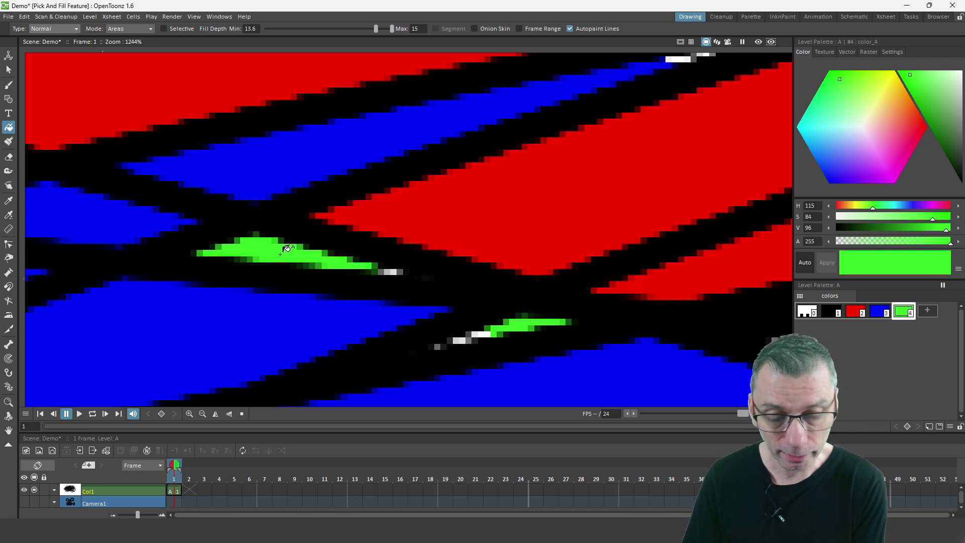
Step: Clear the narrow strip with style 0 and refill it with blue style 3
scroll(352, 259, down, 1)
scroll(412, 250, down, 2)
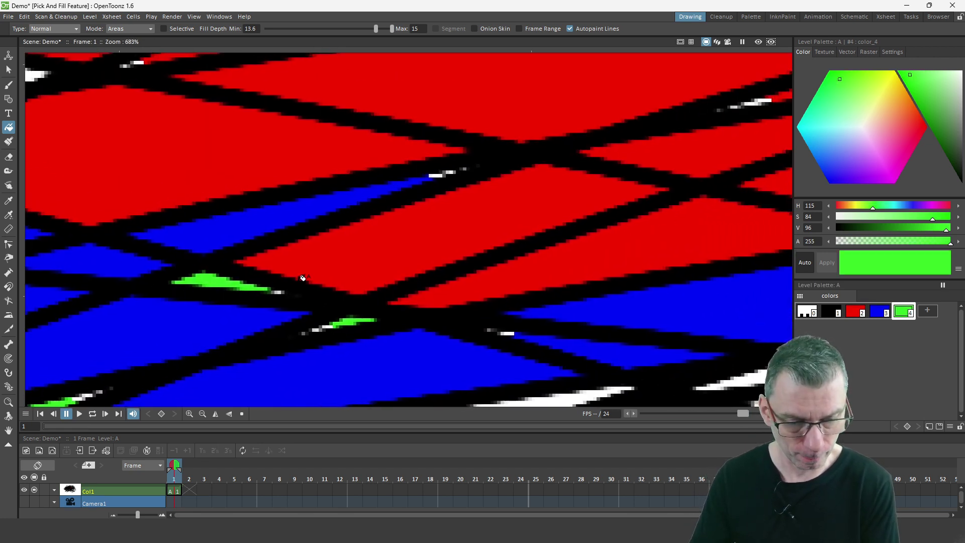
click(807, 311)
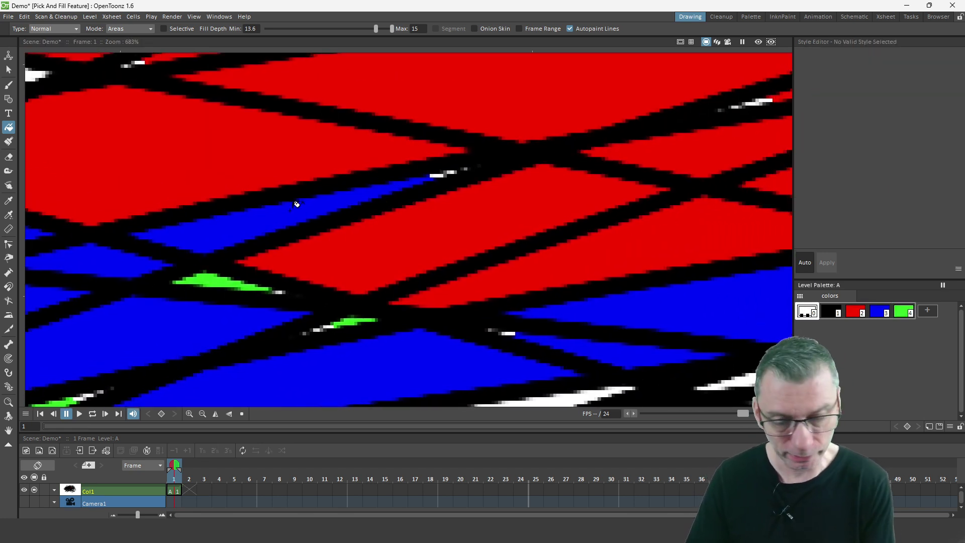
click(289, 202)
click(877, 312)
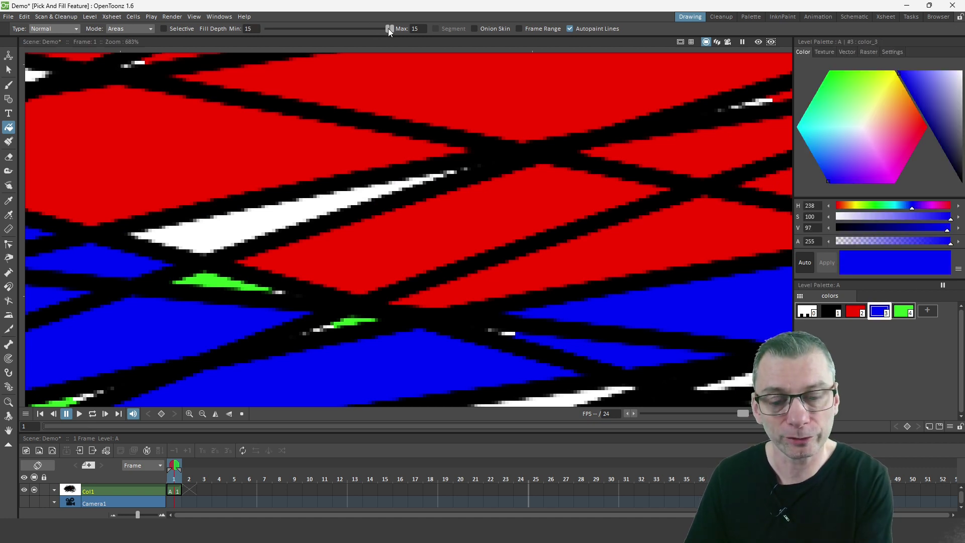
click(276, 212)
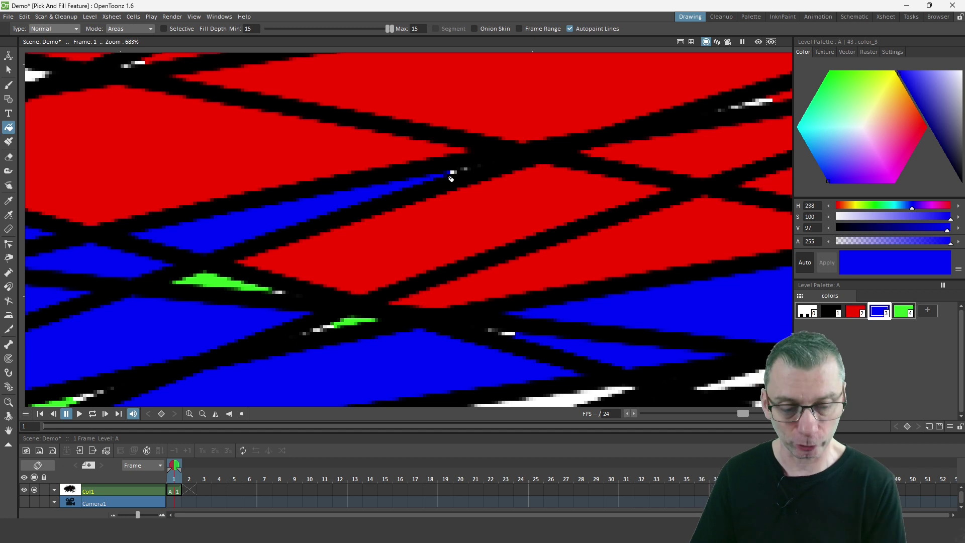
Step: Set the Fill type to Pick+Freehand and lasso the lower-middle white areas to fill them blue
key(b)
scroll(332, 254, down, 5)
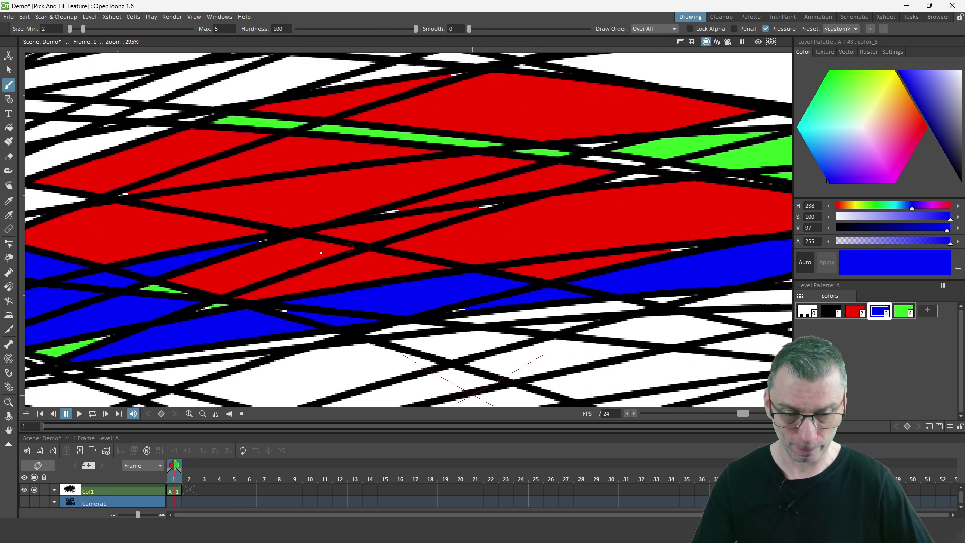
key(f)
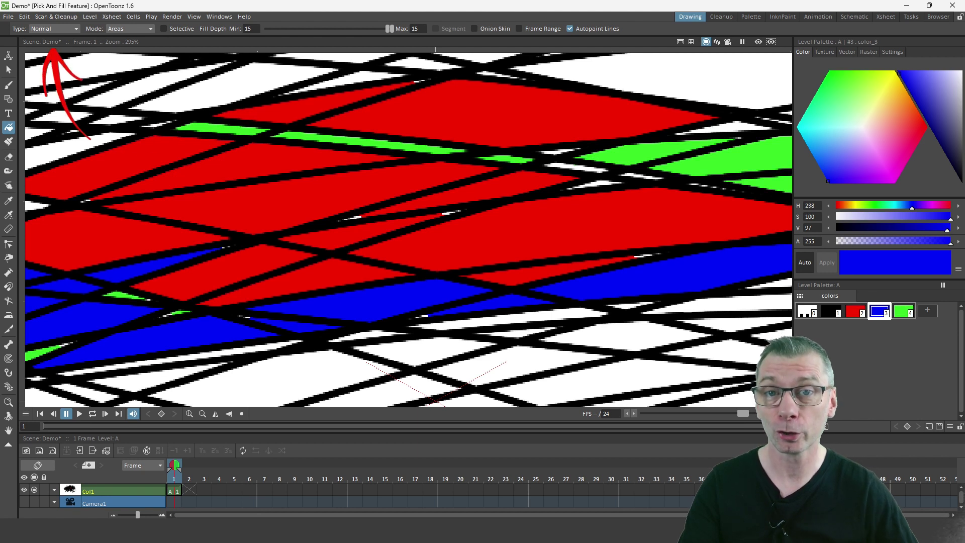
click(53, 29)
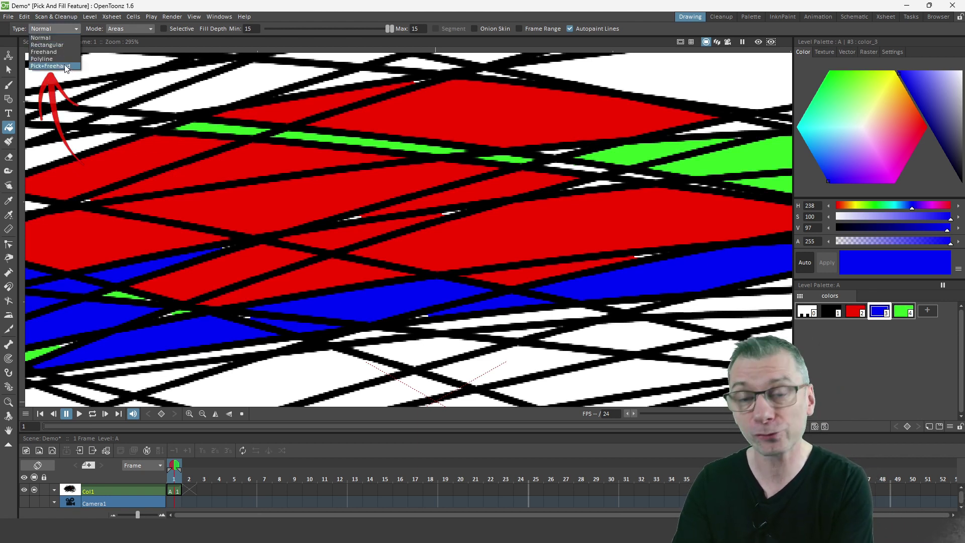
click(65, 66)
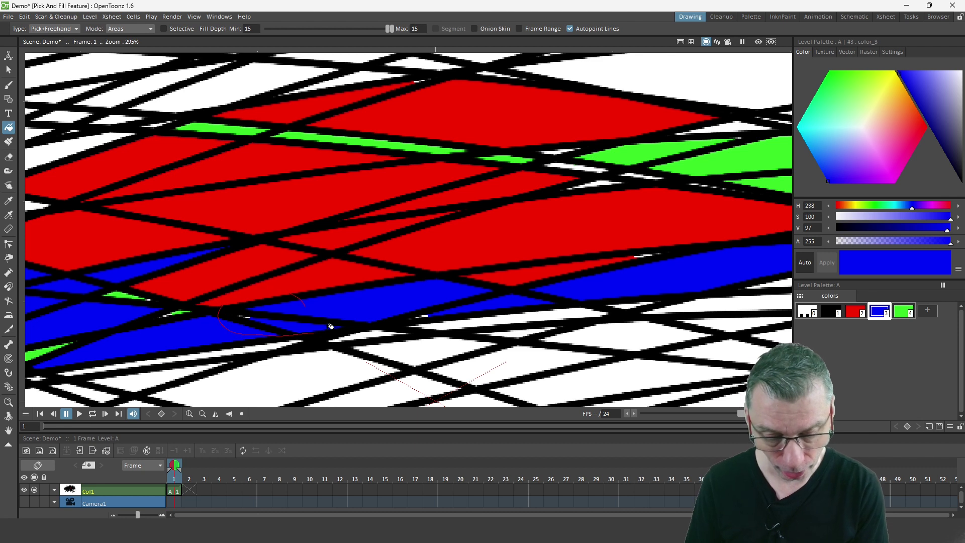
drag(416, 287, 342, 287)
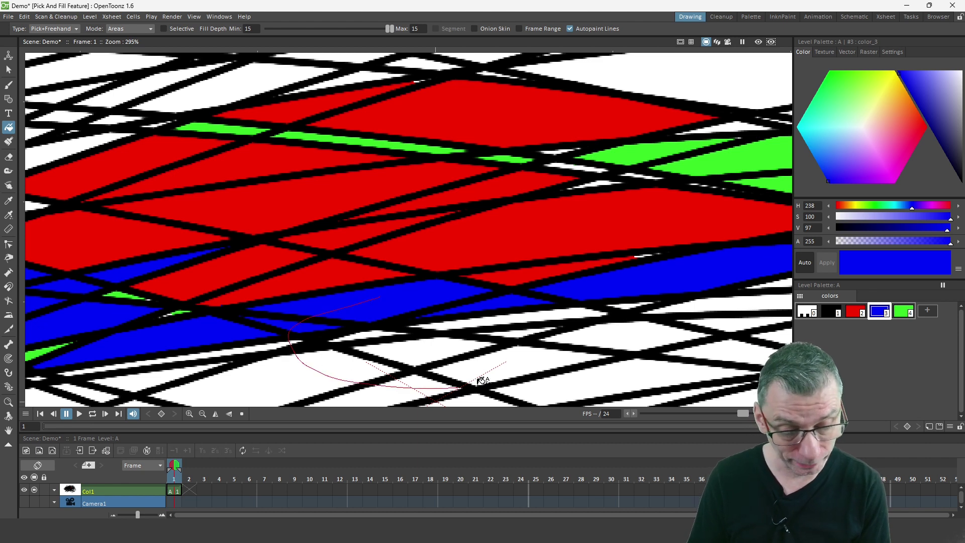
drag(601, 274, 577, 269)
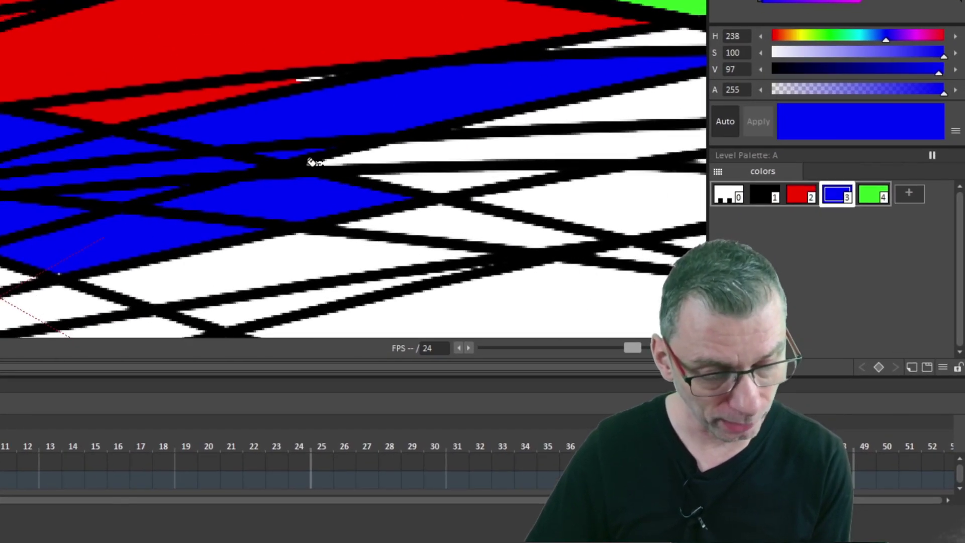
Step: Lasso-fill the tiny lower-middle gaps with black style 1, then return to blue style 3
key(1)
mouse_move(291, 172)
mouse_down()
mouse_move(285, 222)
mouse_move(379, 286)
mouse_move(577, 305)
mouse_move(635, 204)
mouse_move(321, 151)
mouse_up()
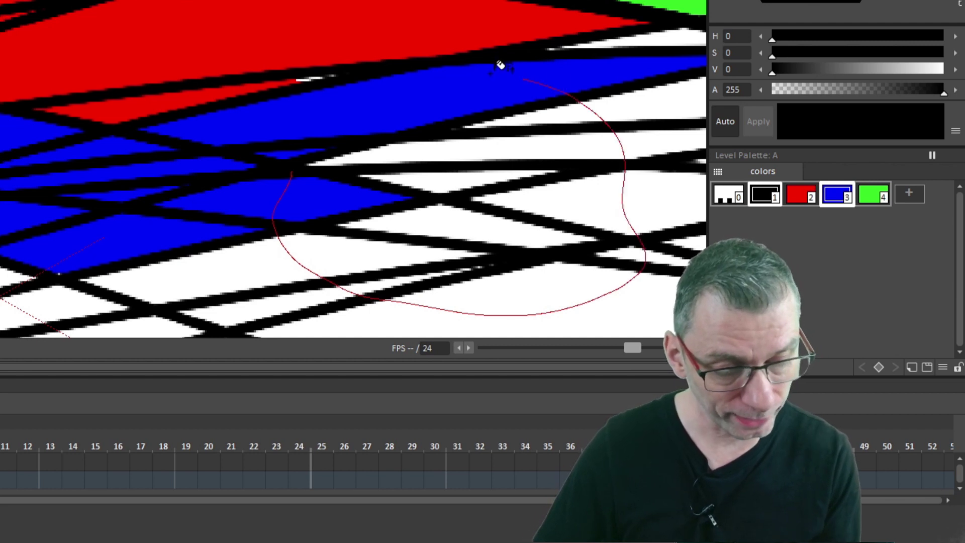
key(3)
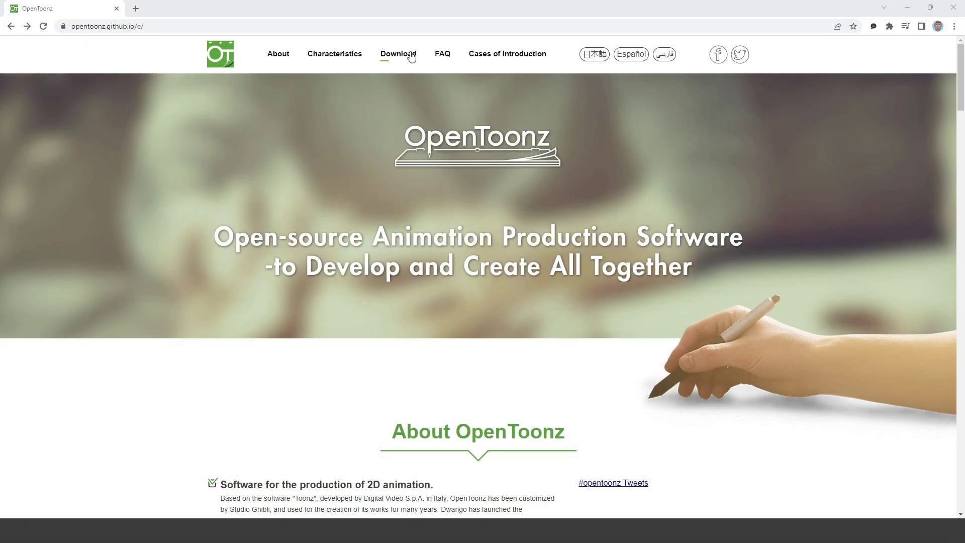
Step: Go from opentoonz.github.io to the OpenToonz download page and download the Windows nightly build
click(411, 56)
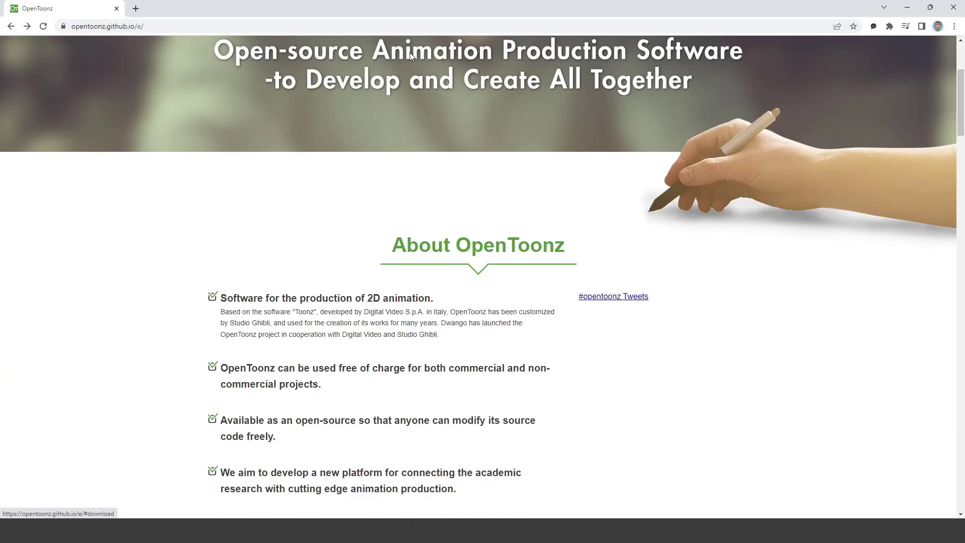
click(400, 111)
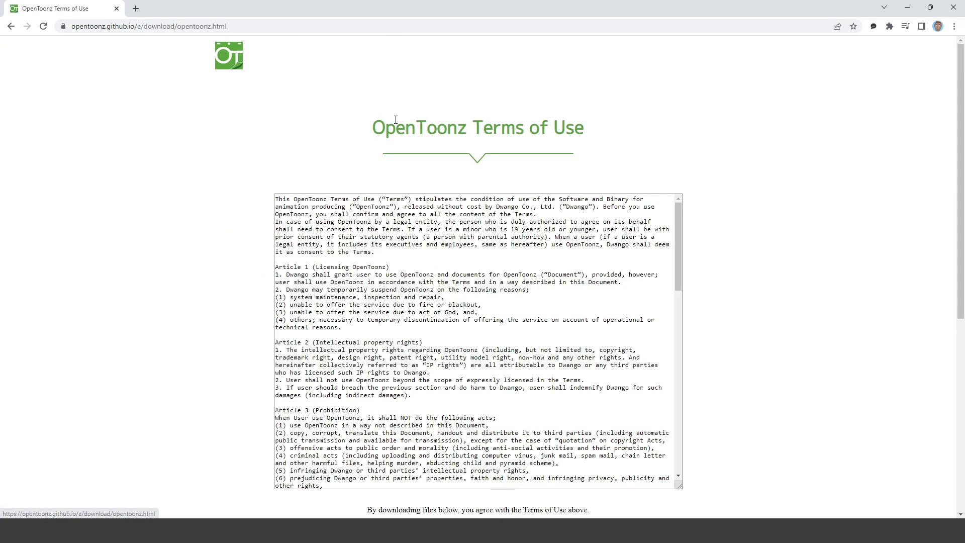
scroll(237, 373, down, 5)
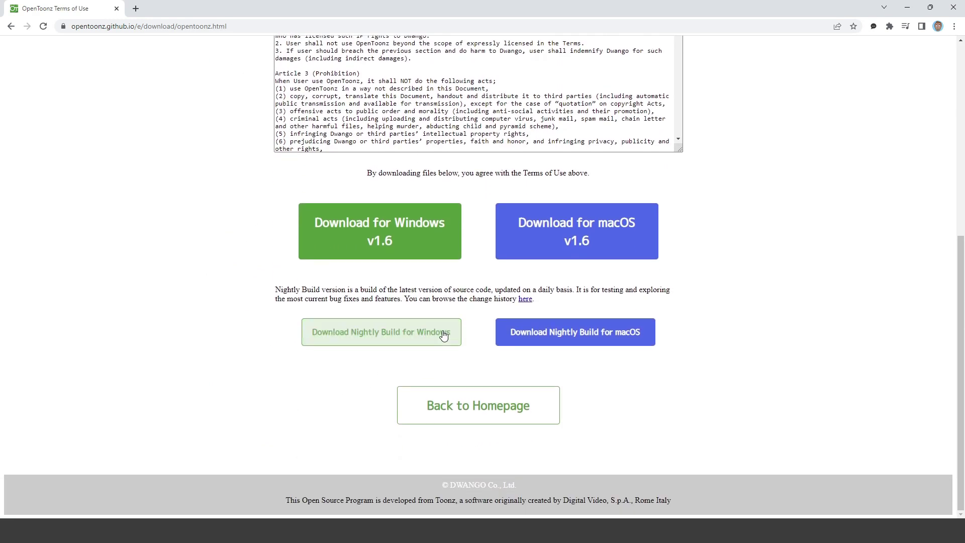
click(437, 338)
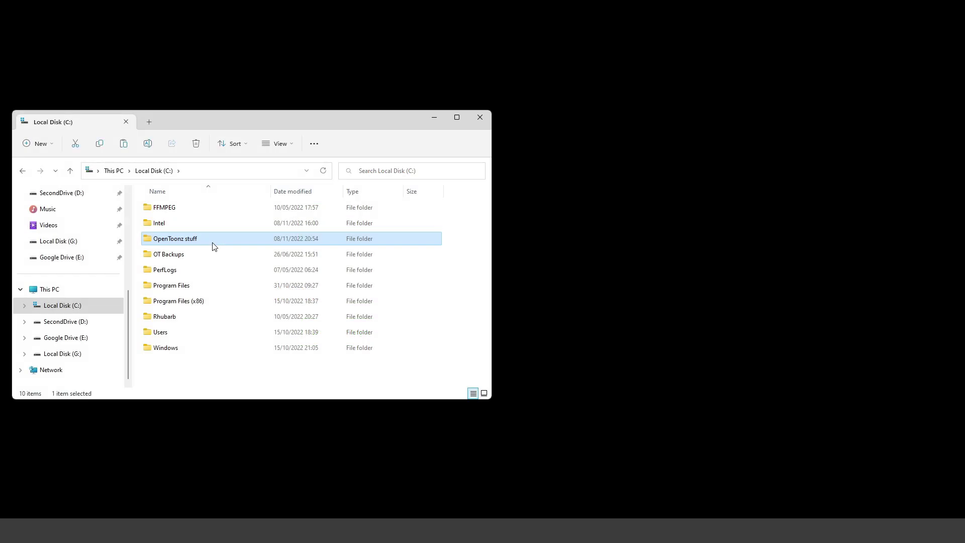
Step: Rename the folder to OpenToonz stuff-OLD and copy its sandbox into the new OpenToonz stuff, replacing files
key(F2)
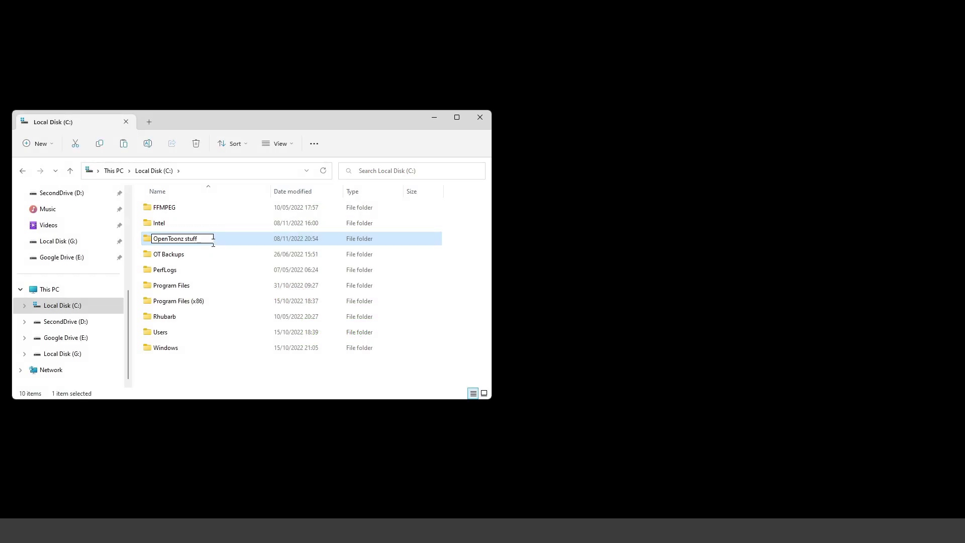
key(Return)
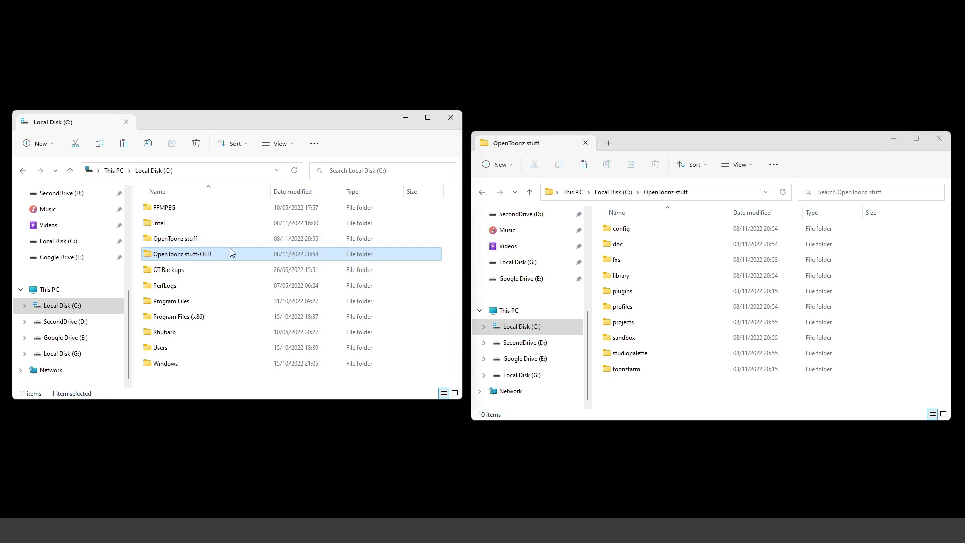
double_click(232, 253)
click(149, 322)
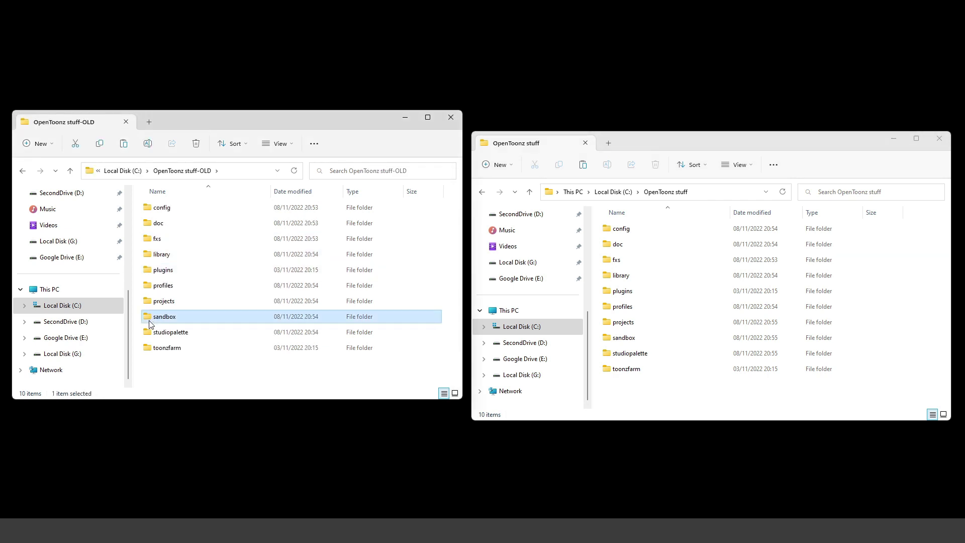
drag(183, 330, 631, 393)
click(654, 397)
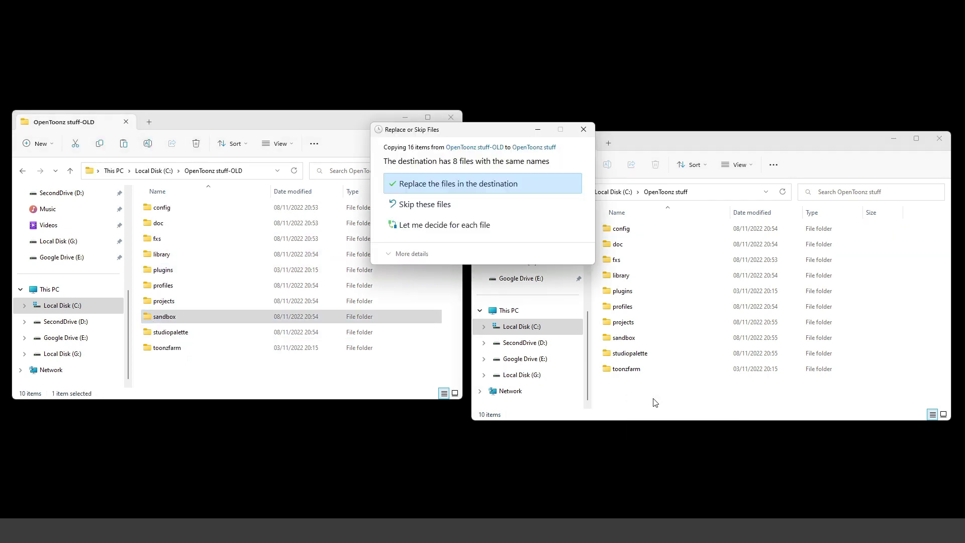
click(457, 186)
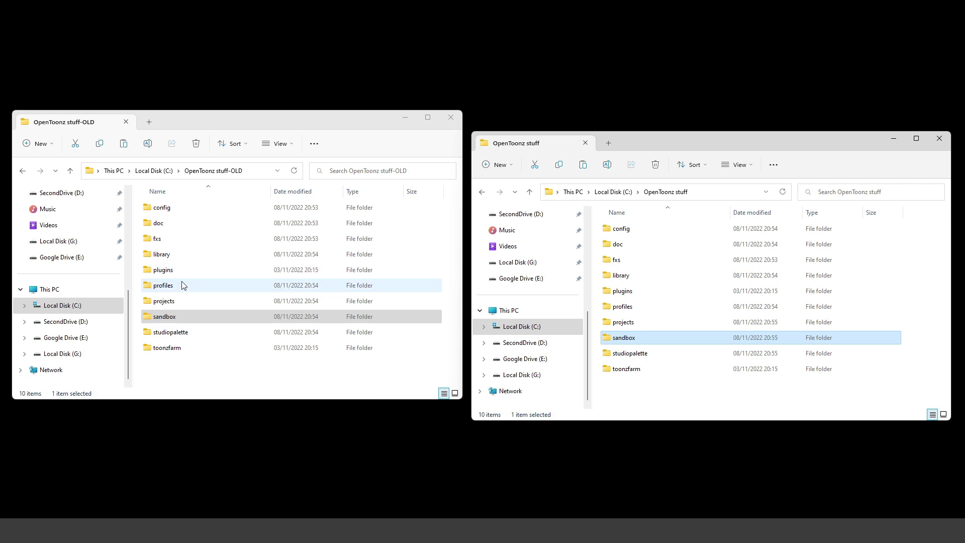
Step: Copy the Brush Filter project from the old projects folder into the new projects folder
double_click(150, 304)
double_click(621, 322)
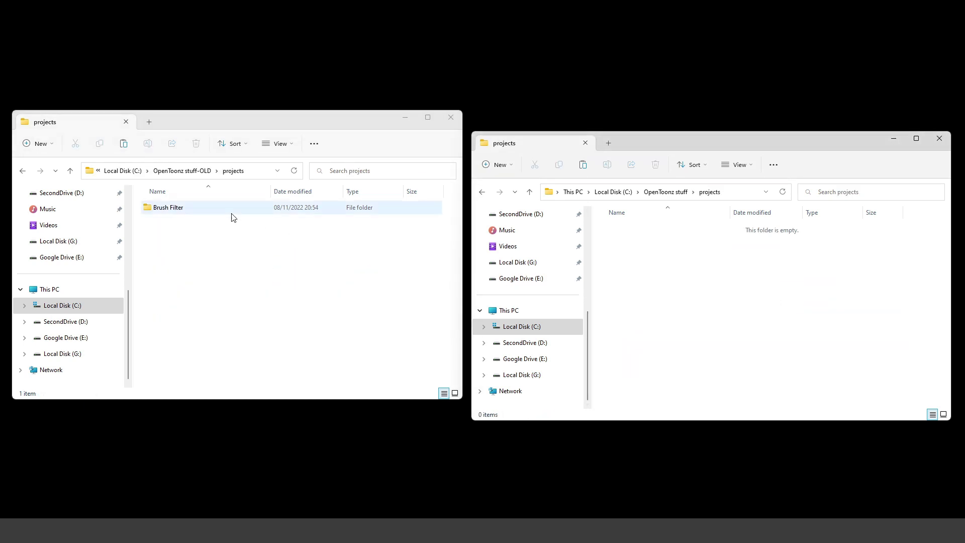
click(167, 215)
drag(647, 276, 654, 275)
click(689, 280)
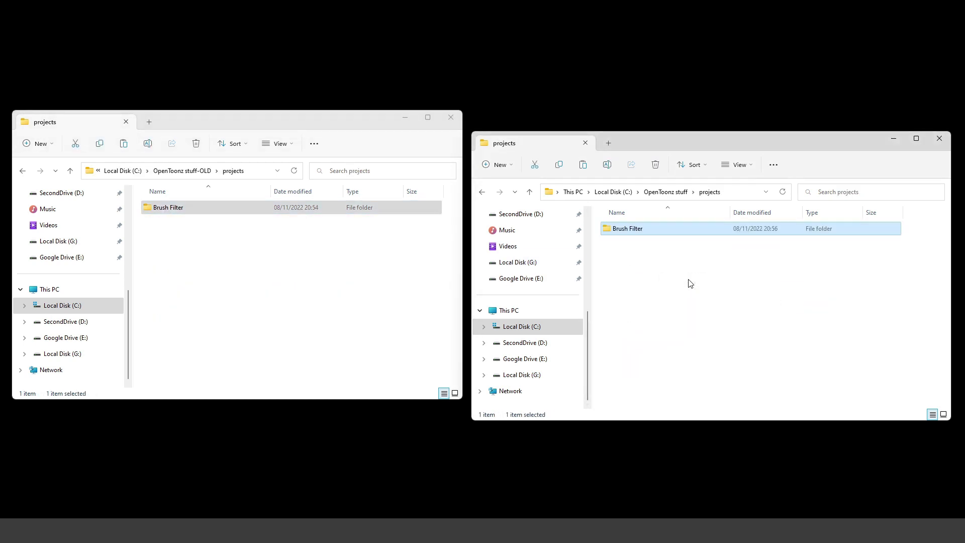